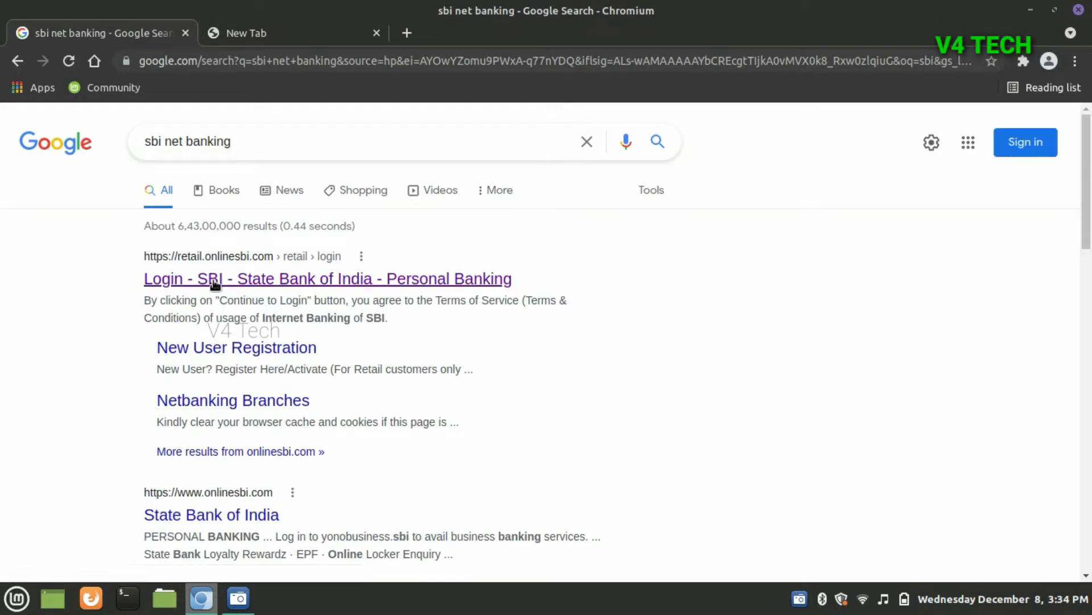
- Open the 'Login - SBI - State Bank of India - Personal Banking' result from the 'sbi net banking' search
{"action": "left_click", "coordinate": [278, 283]}
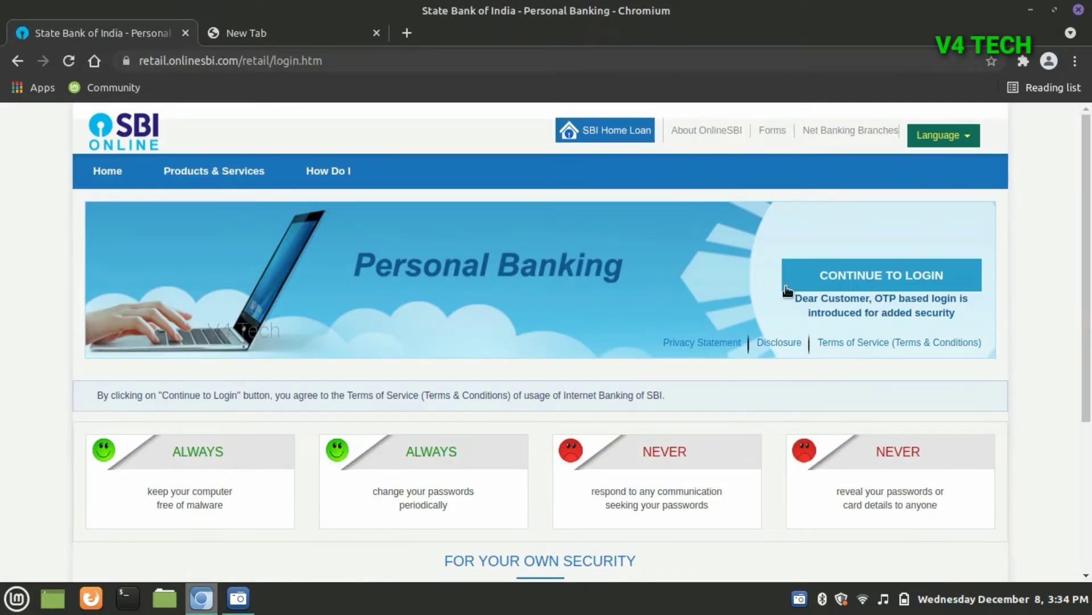
- Go to the login form and sign in with the username, password and captcha text
{"action": "left_click", "coordinate": [885, 280]}
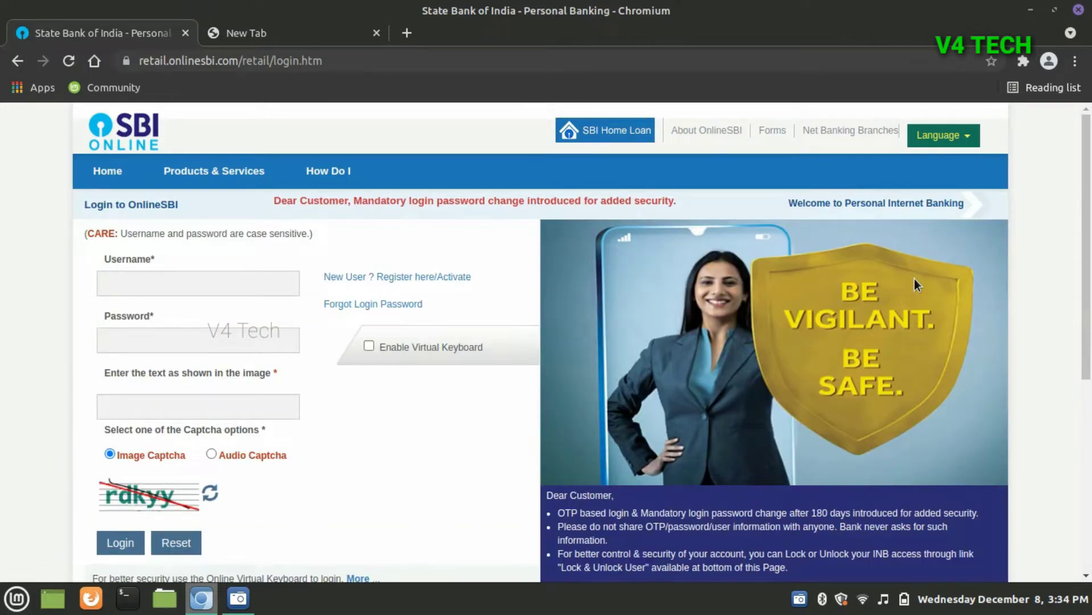
{"action": "left_click", "coordinate": [151, 282]}
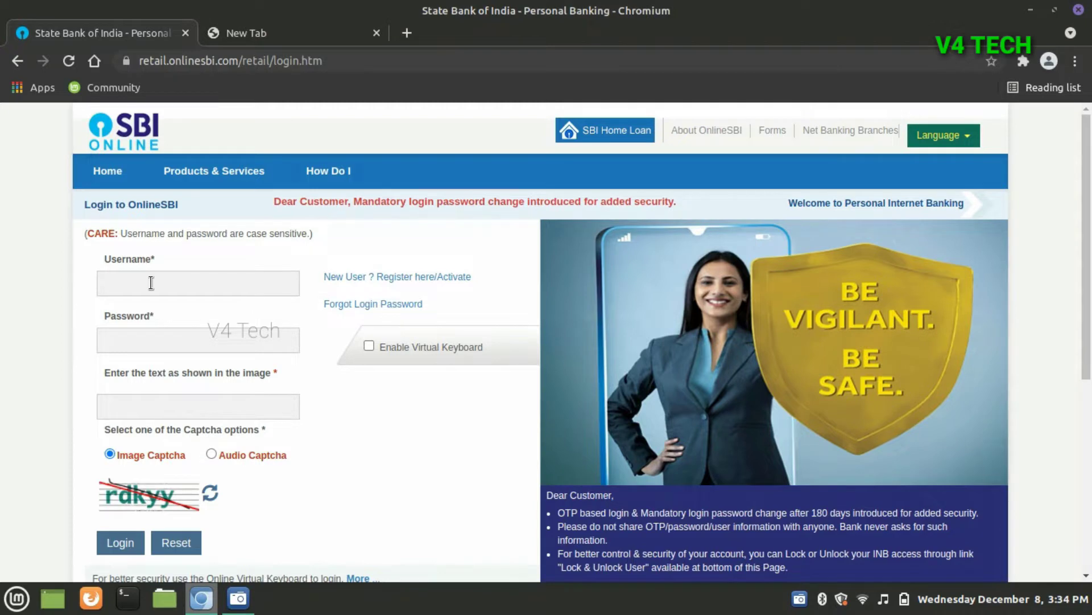
{"action": "type", "text": "as"}
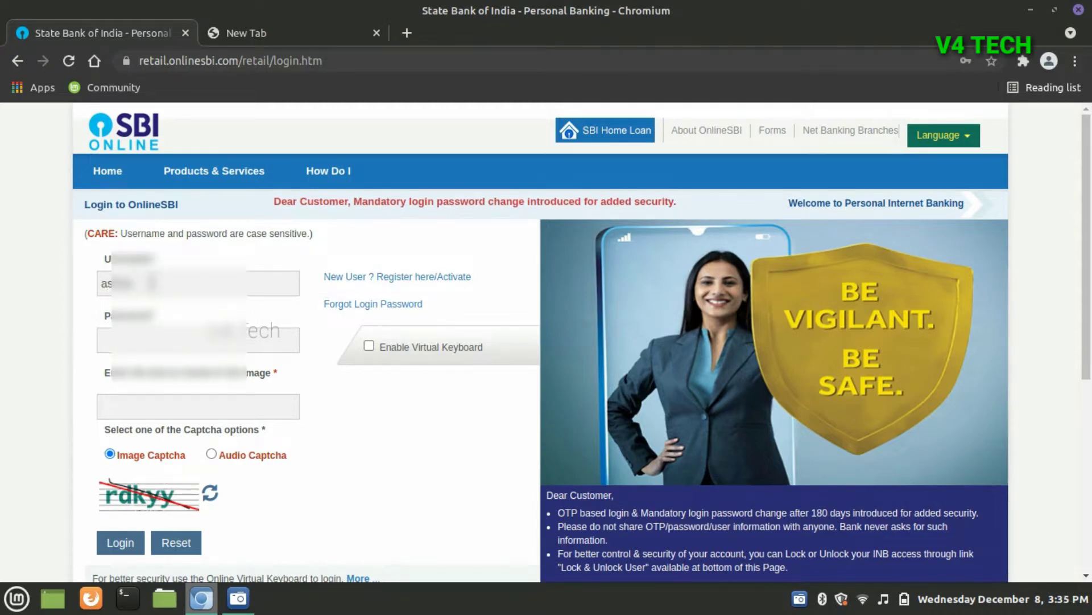
{"action": "type", "text": "gmai"}
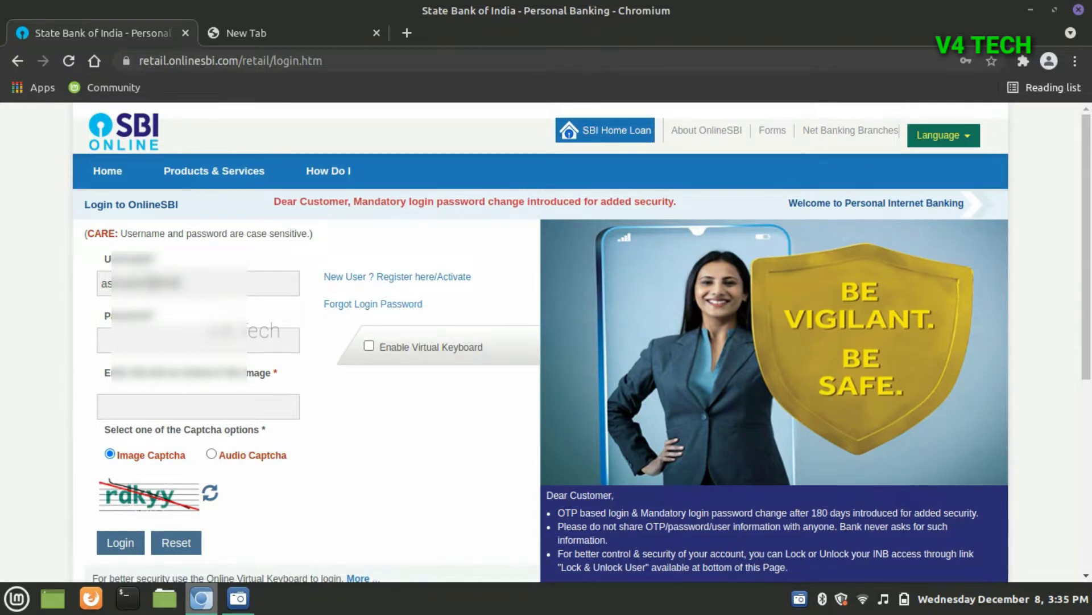
{"action": "type", "text": "l"}
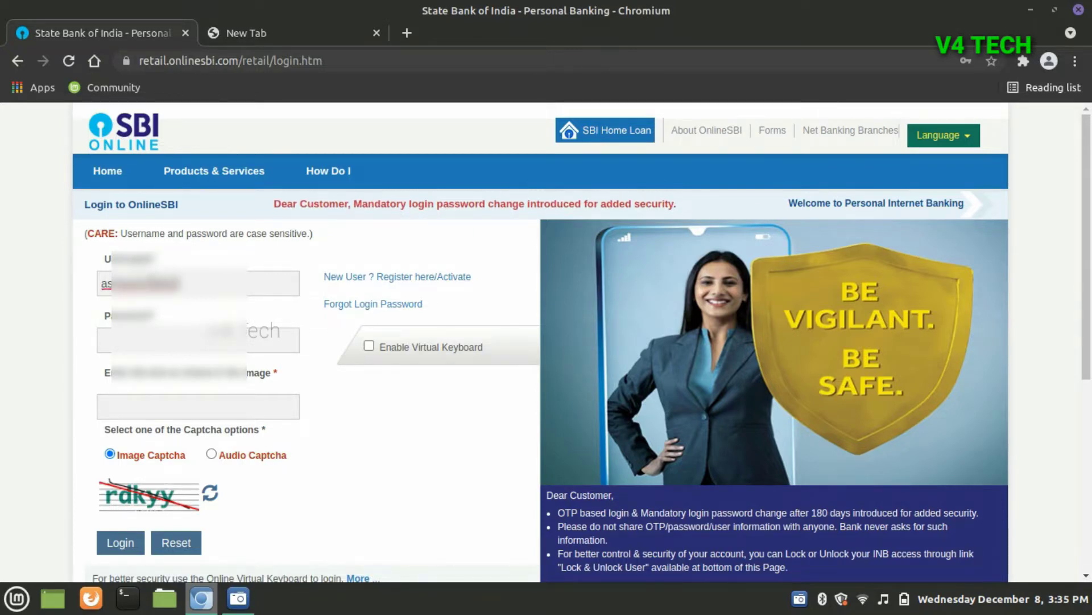
{"action": "left_click", "coordinate": [154, 343]}
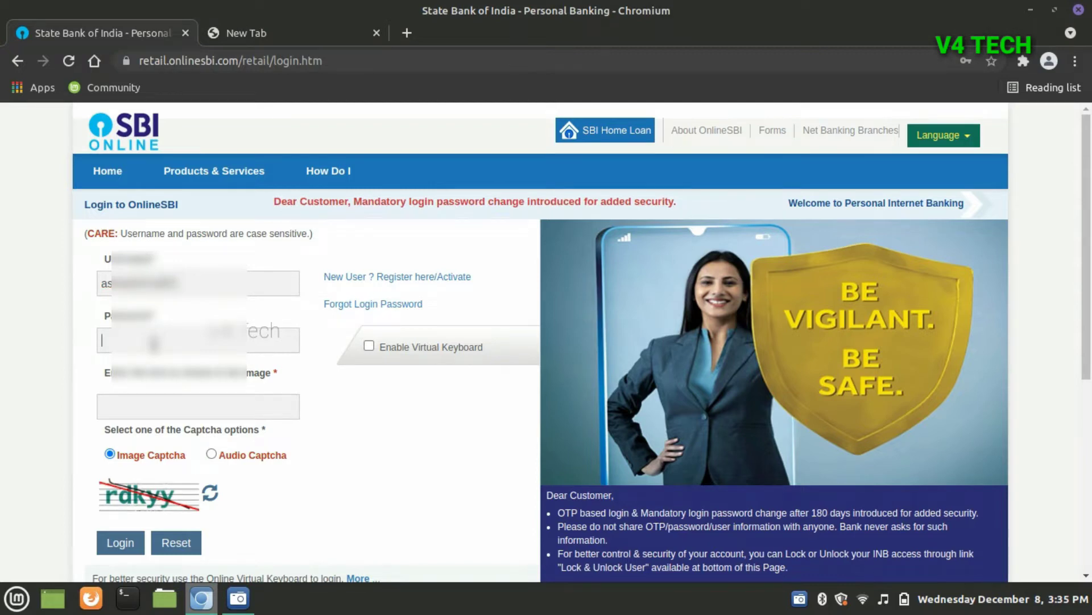
{"action": "type", "text": "•••"}
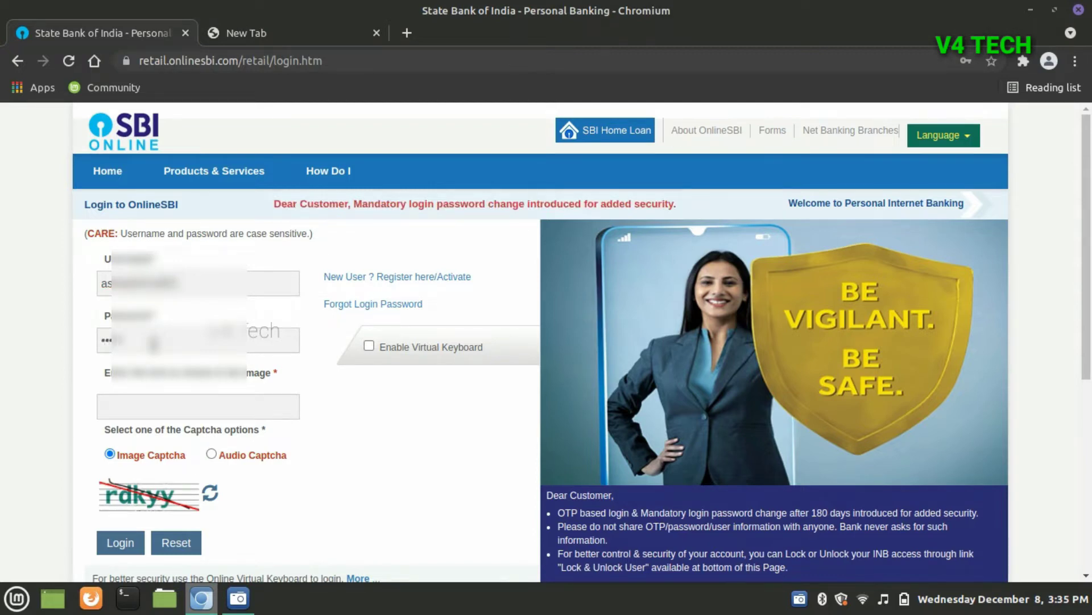
{"action": "type", "text": "••"}
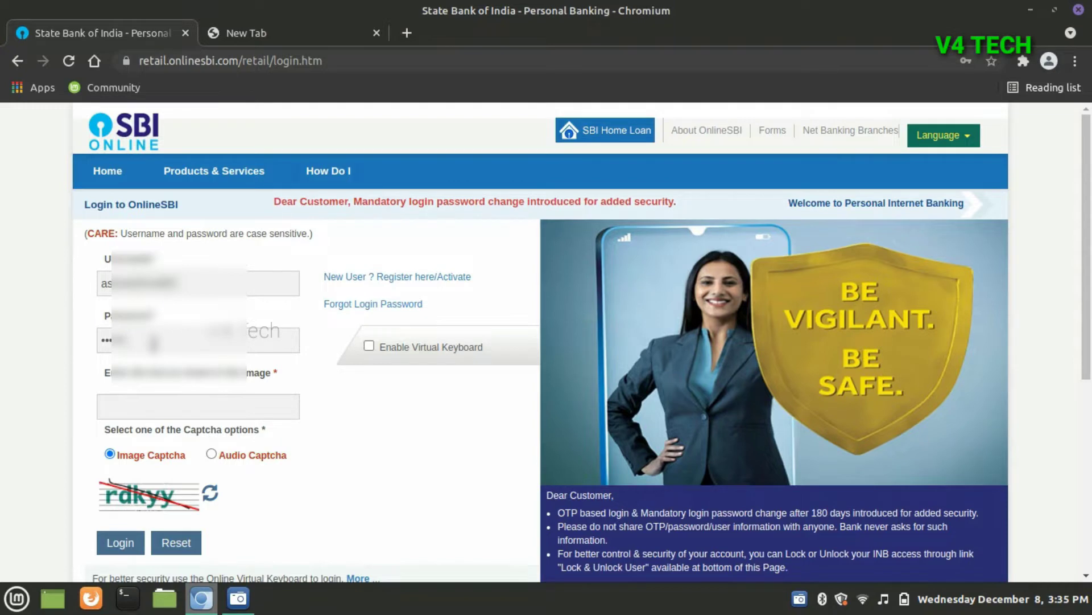
{"action": "type", "text": "•••"}
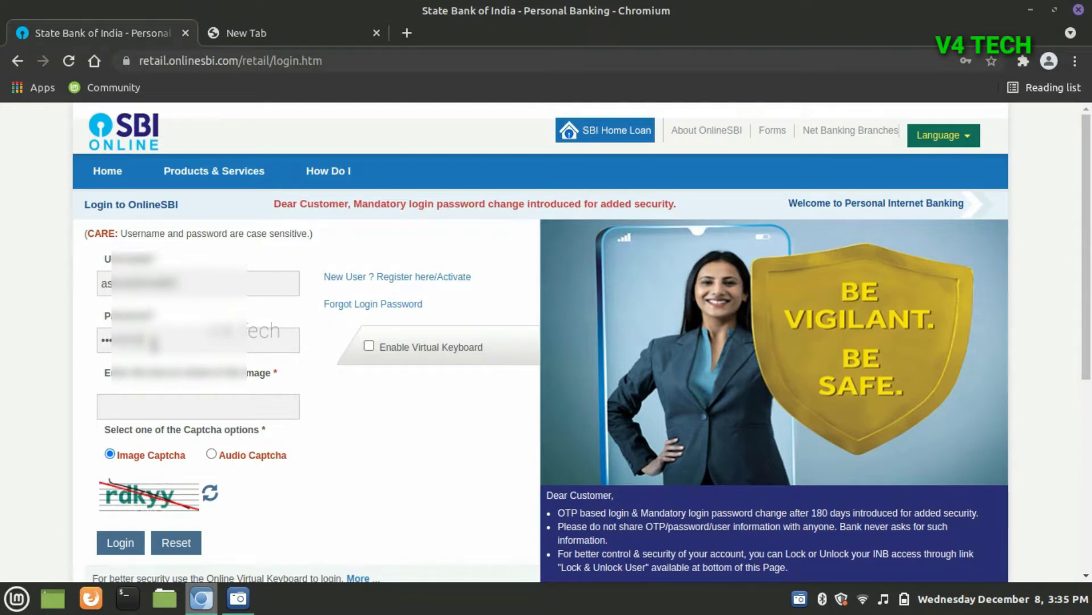
{"action": "type", "text": "••"}
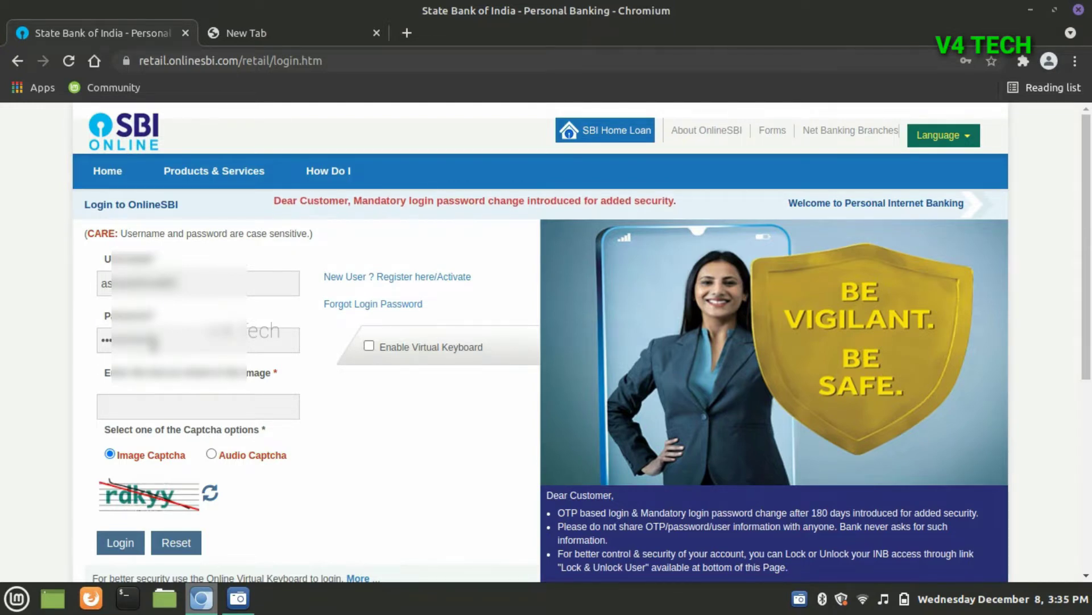
{"action": "left_click", "coordinate": [142, 401]}
{"action": "type", "text": "r"}
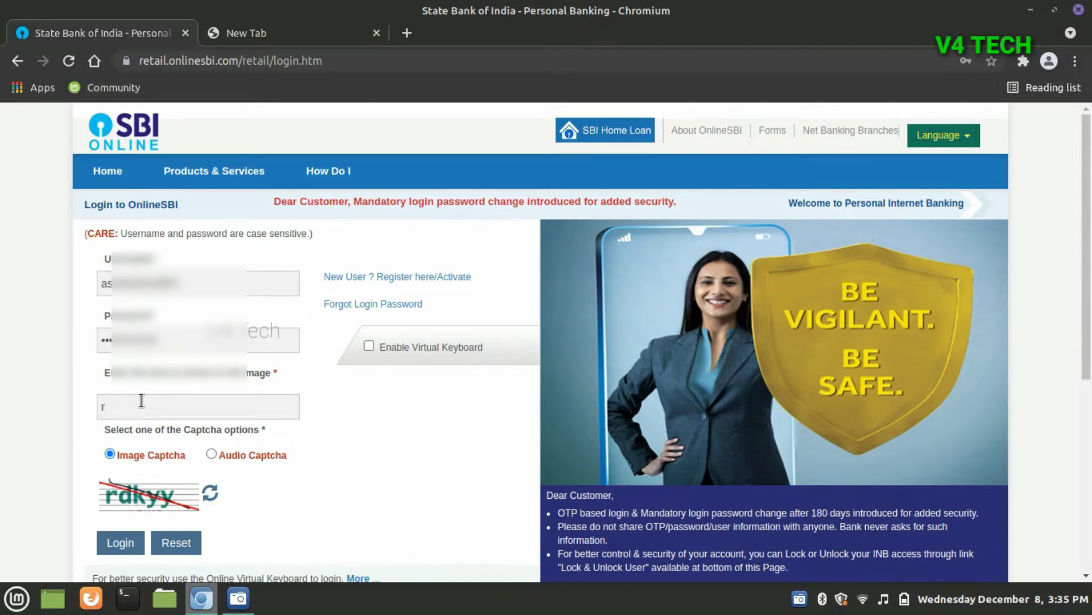
{"action": "type", "text": "d"}
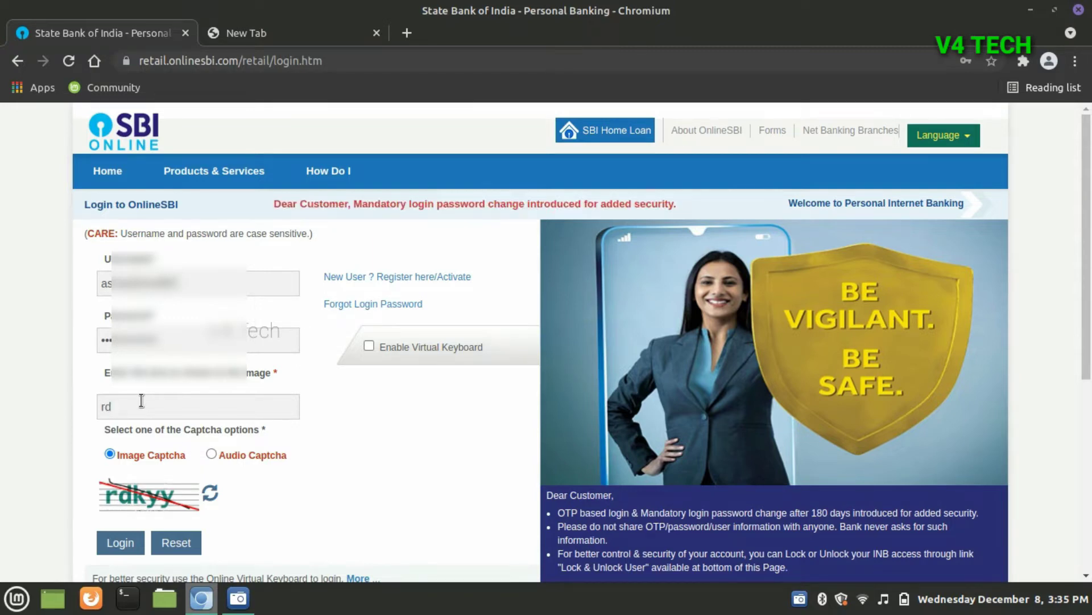
{"action": "type", "text": "kyy"}
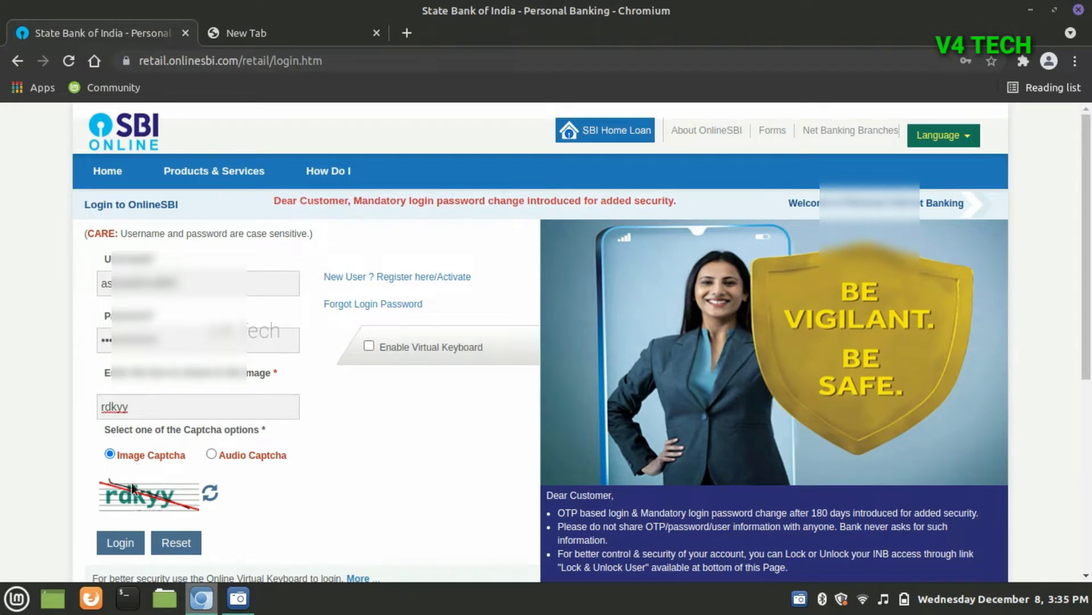
{"action": "left_click", "coordinate": [112, 545]}
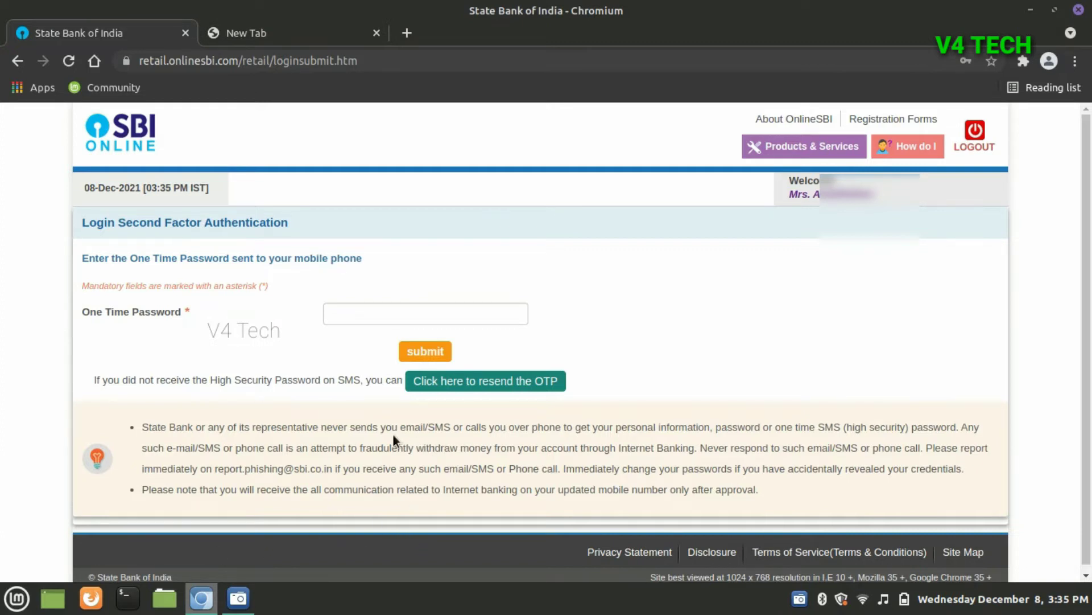
- Enter the one-time password received by SMS and submit it
{"action": "left_click", "coordinate": [373, 314]}
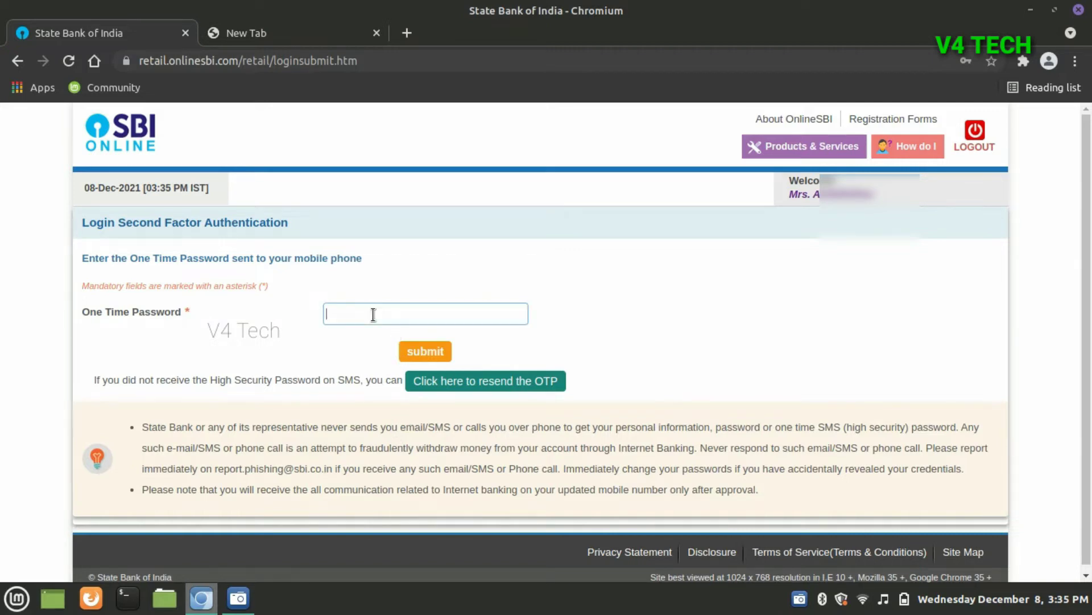
{"action": "type", "text": "12345678"}
{"action": "left_click", "coordinate": [425, 353]}
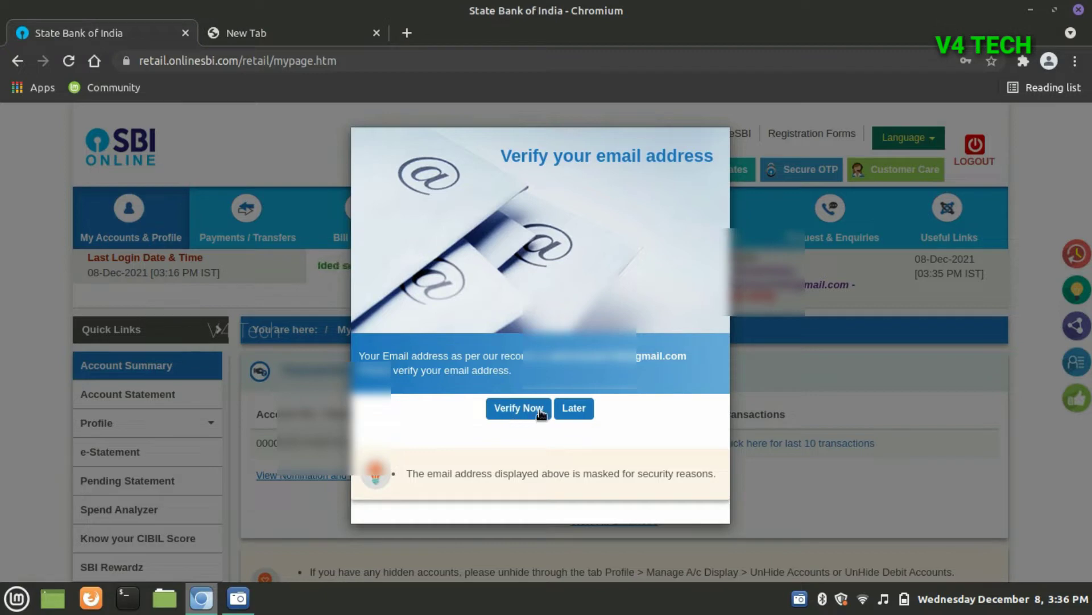
- Postpone email verification with Later and open Profile under My Accounts & Profile
{"action": "left_click", "coordinate": [575, 409]}
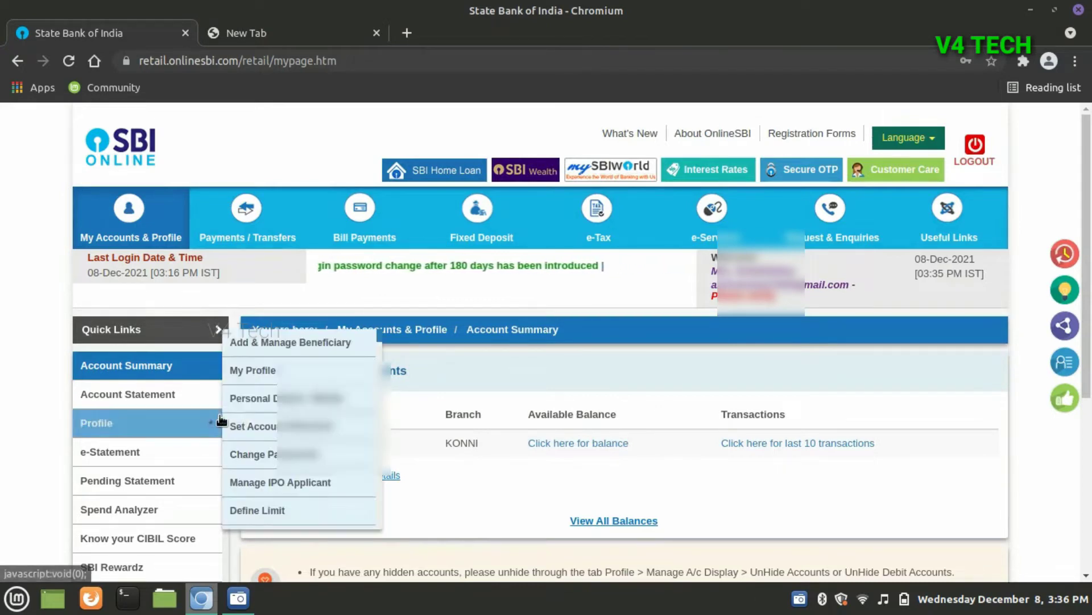
{"action": "mouse_move", "coordinate": [139, 242]}
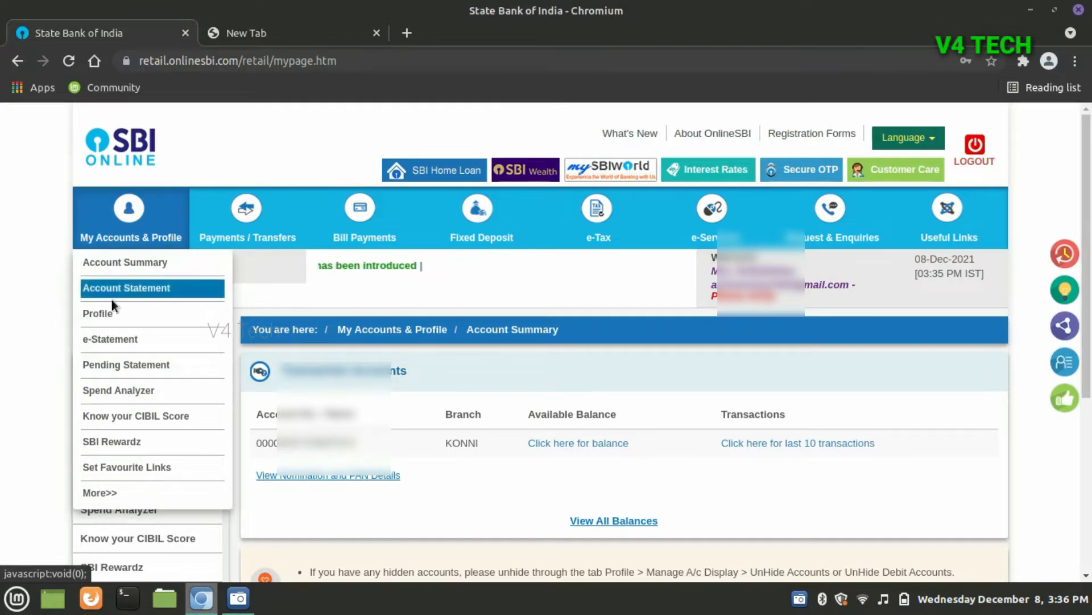
{"action": "left_click", "coordinate": [98, 316]}
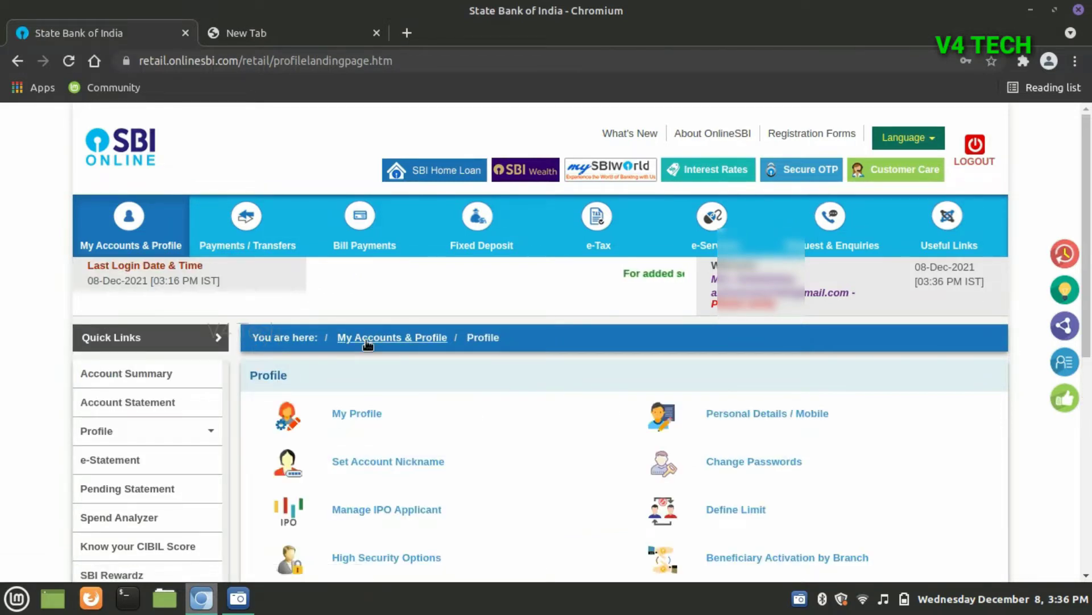
- Open Personal Details / Mobile and verify access with the profile password
{"action": "left_click", "coordinate": [754, 417]}
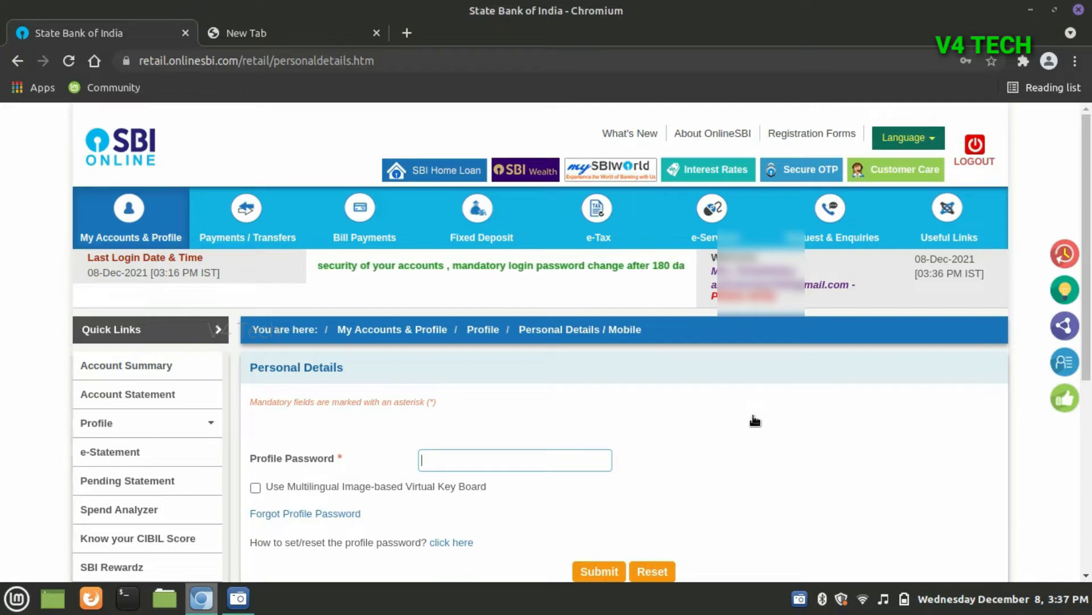
{"action": "type", "text": "••••••••••"}
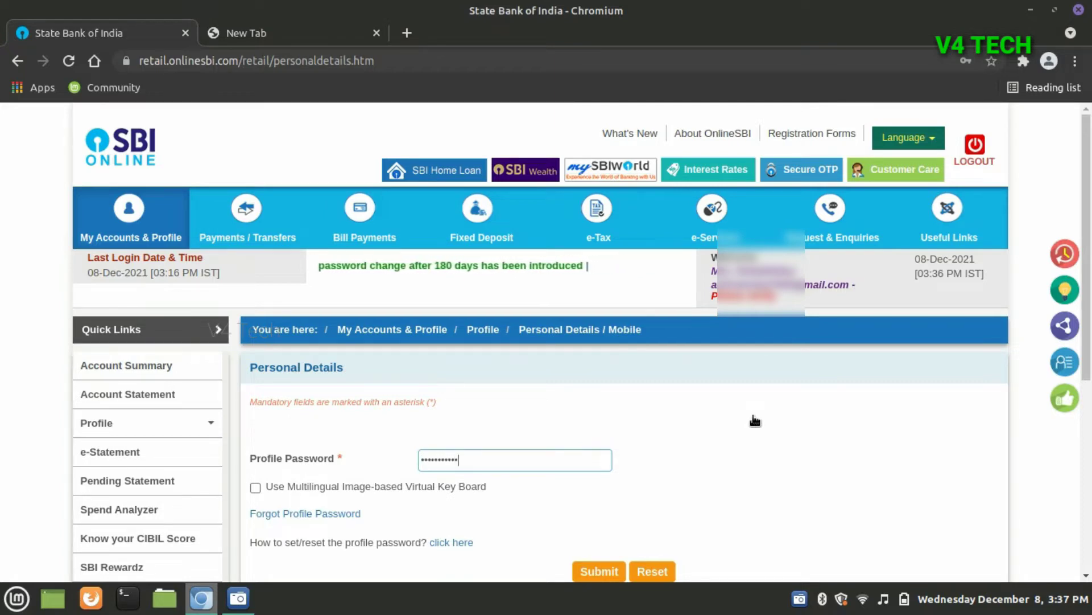
{"action": "type", "text": "•••"}
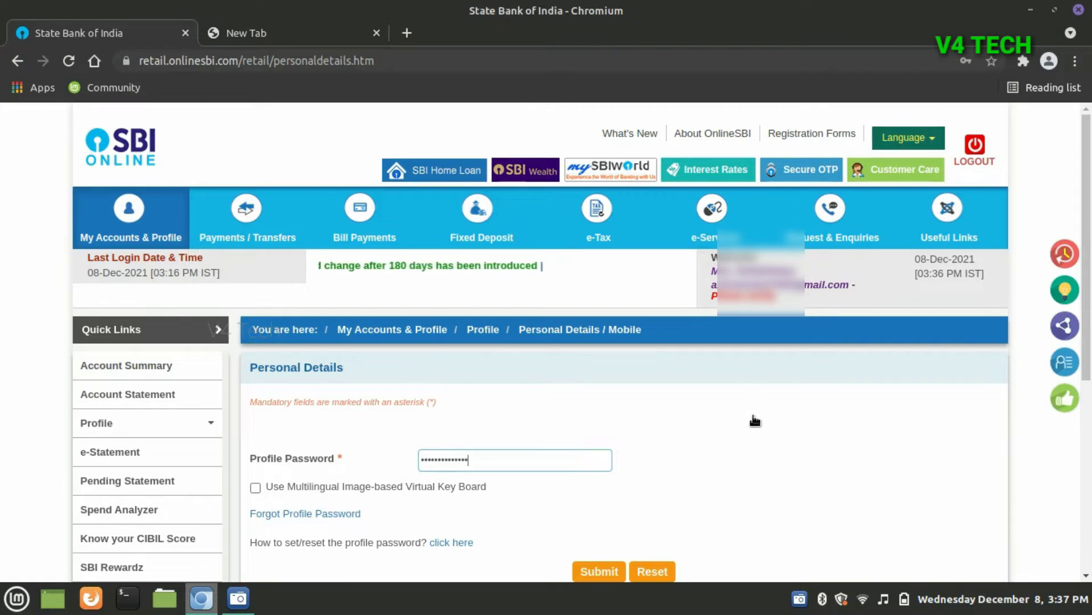
{"action": "left_click", "coordinate": [607, 577]}
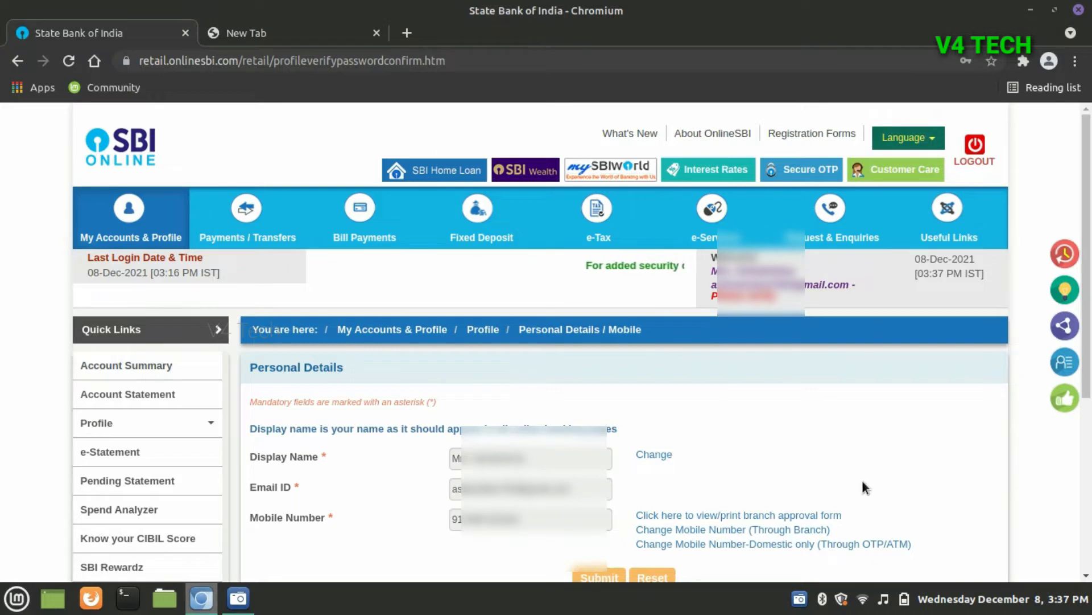
- Choose 'Change Mobile Number-Domestic only (Through OTP/ATM)' on the Personal Details page
{"action": "mouse_move", "coordinate": [1072, 402]}
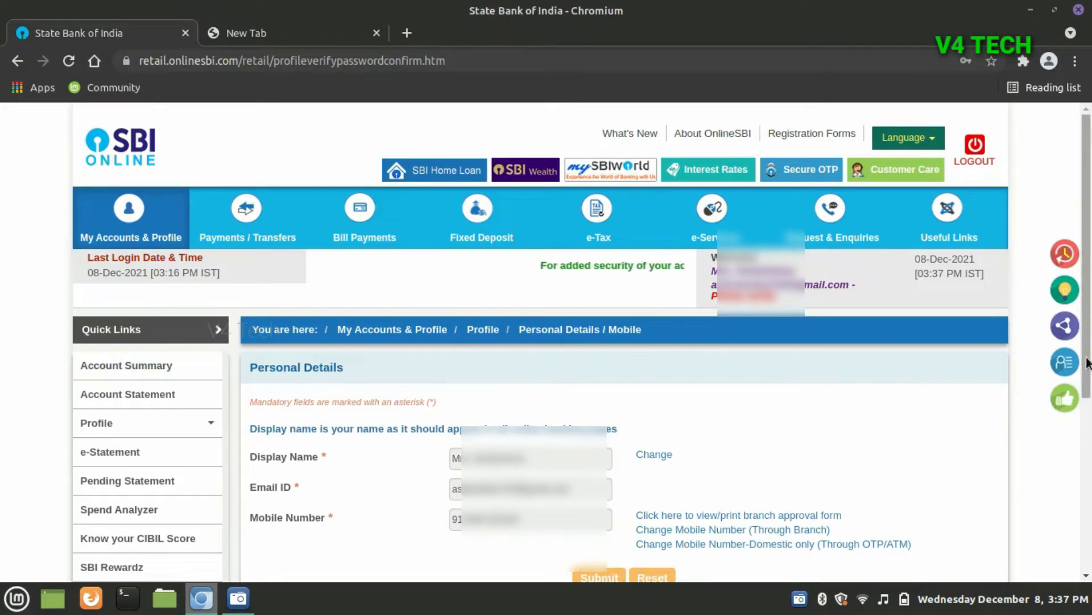
{"action": "left_click_drag", "start_coordinate": [1086, 367], "coordinate": [1088, 450]}
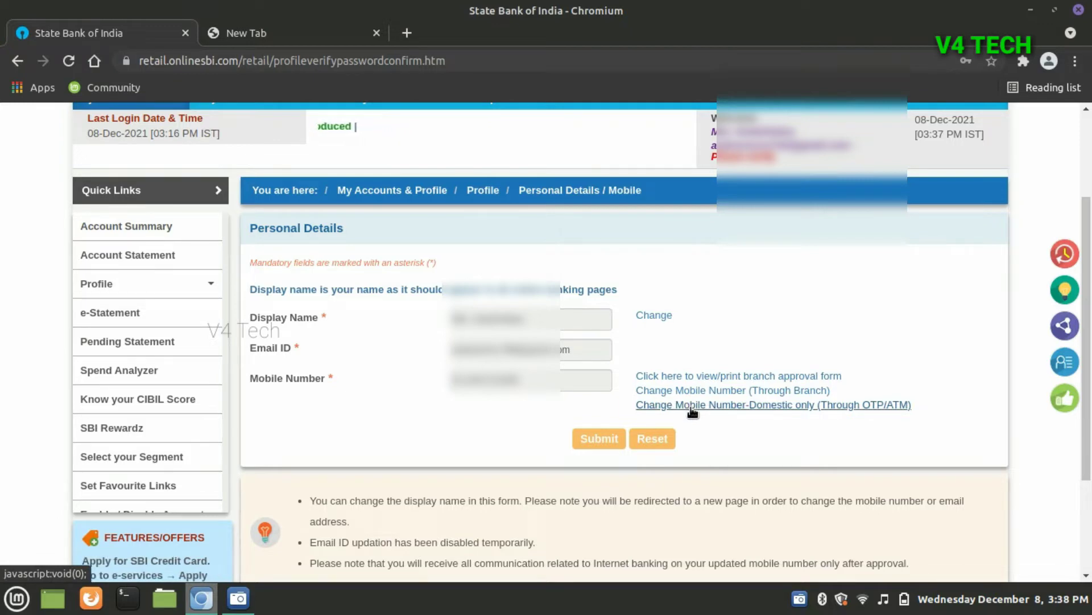
{"action": "left_click", "coordinate": [691, 404]}
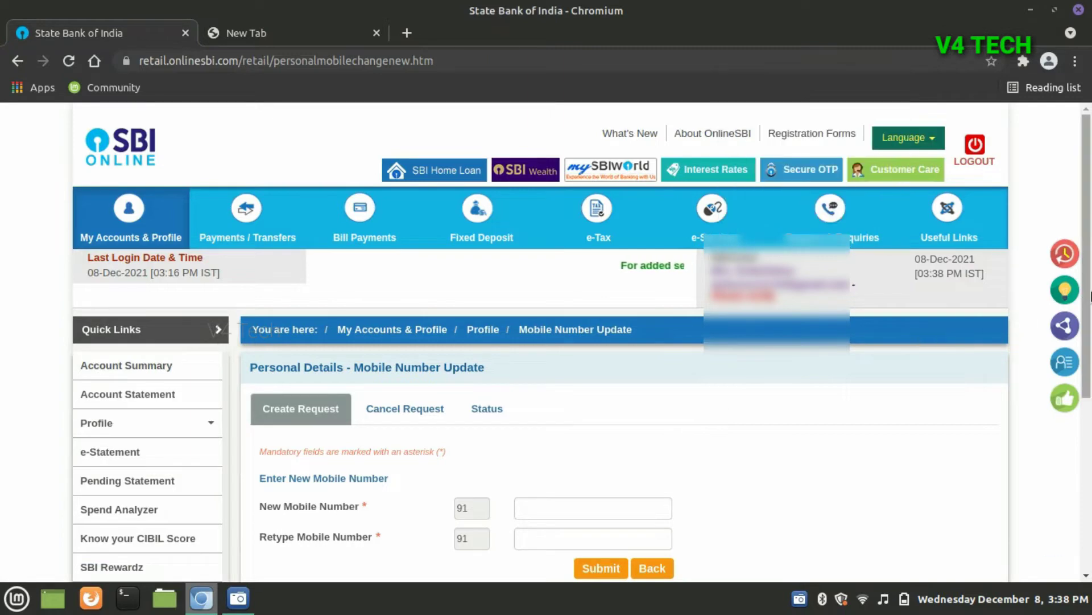
- Enter the new mobile number in both fields, submit it, and confirm it is correct
{"action": "scroll", "coordinate": [1087, 336], "scroll_direction": "down", "scroll_amount": 1}
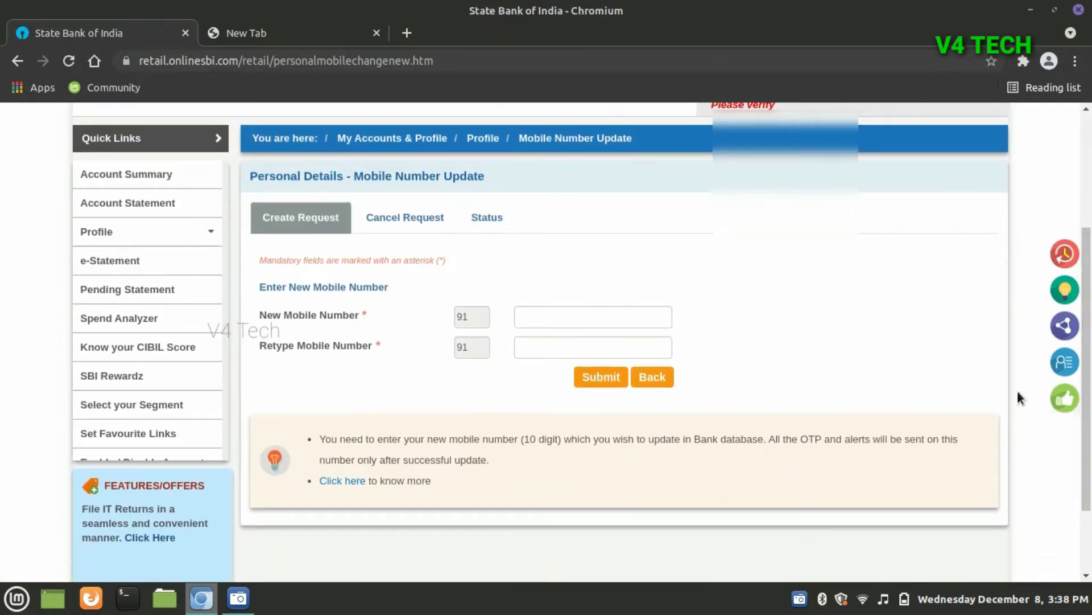
{"action": "left_click", "coordinate": [535, 322]}
{"action": "type", "text": "8"}
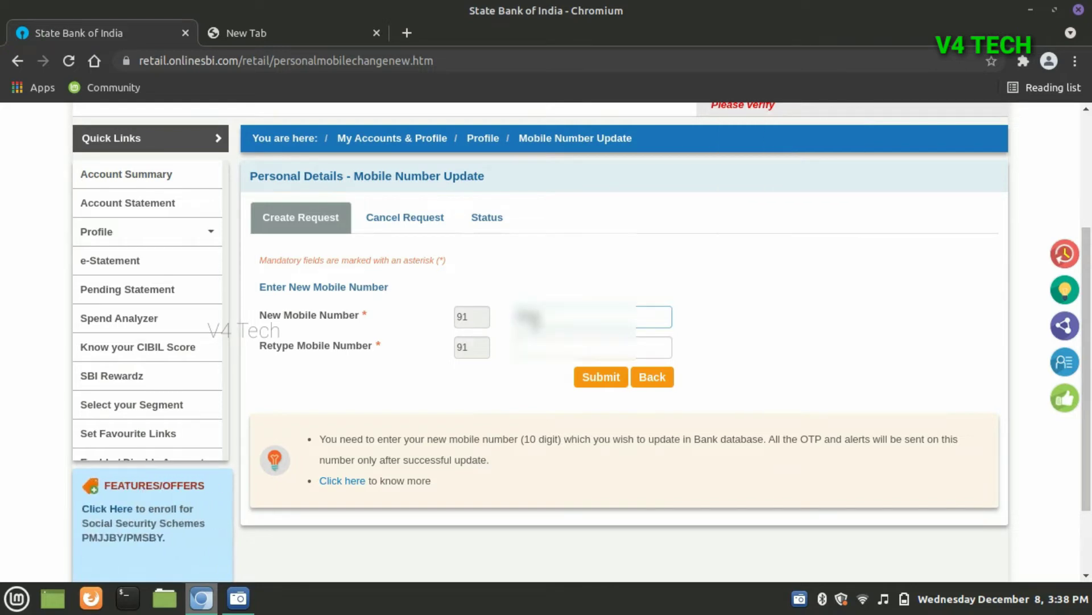
{"action": "type", "text": "88888"}
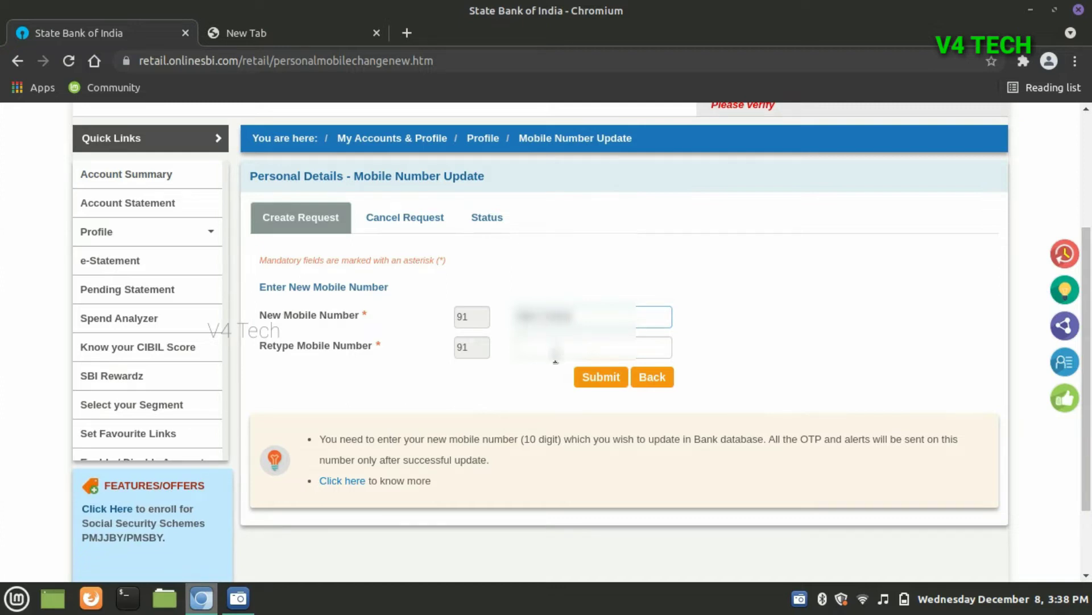
{"action": "left_click", "coordinate": [557, 346]}
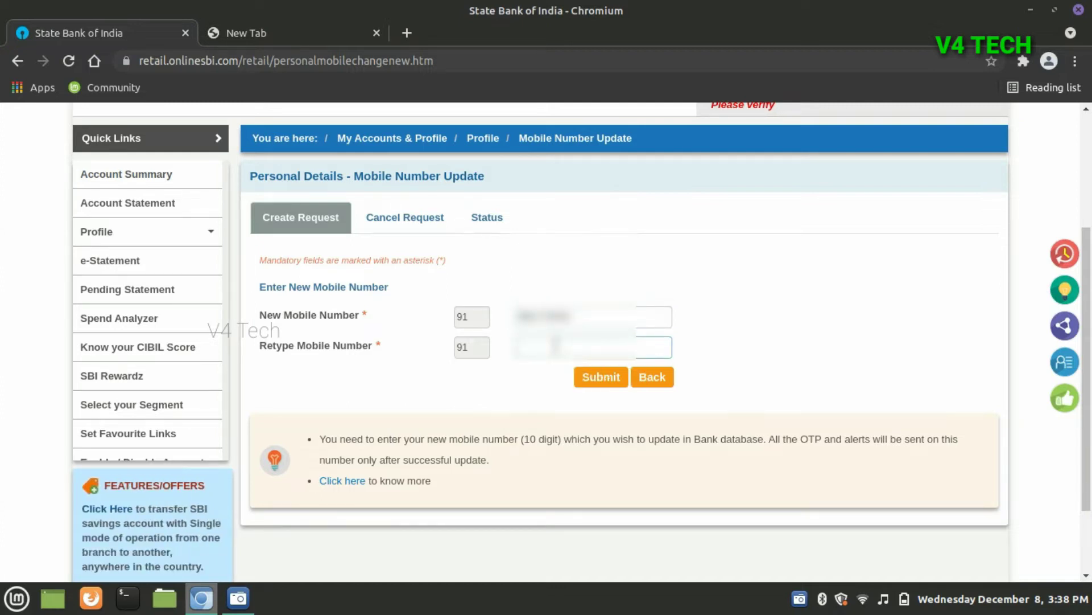
{"action": "type", "text": "8888"}
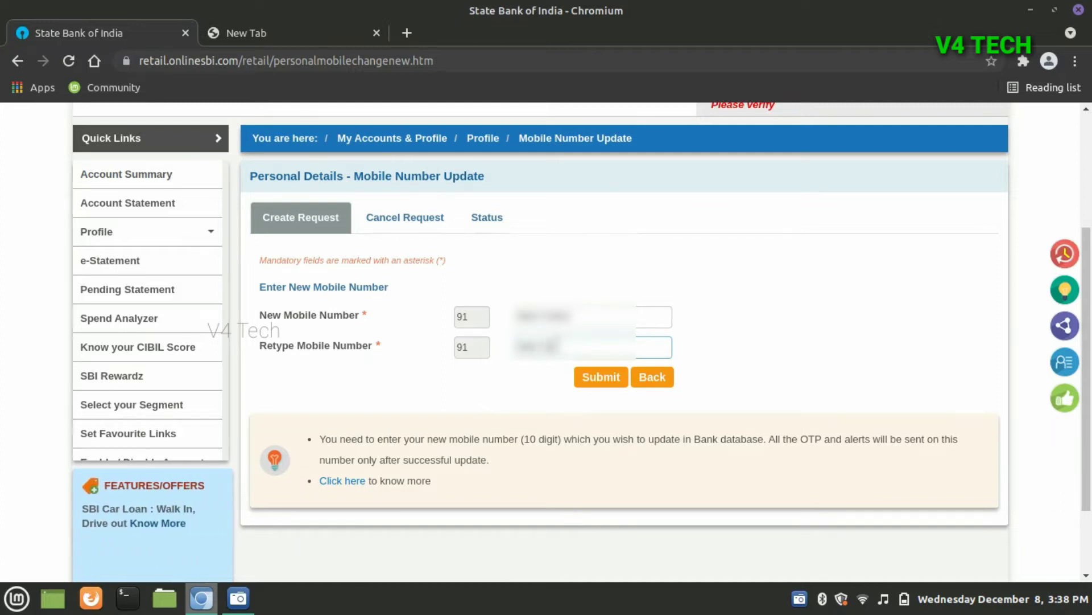
{"action": "type", "text": "888"}
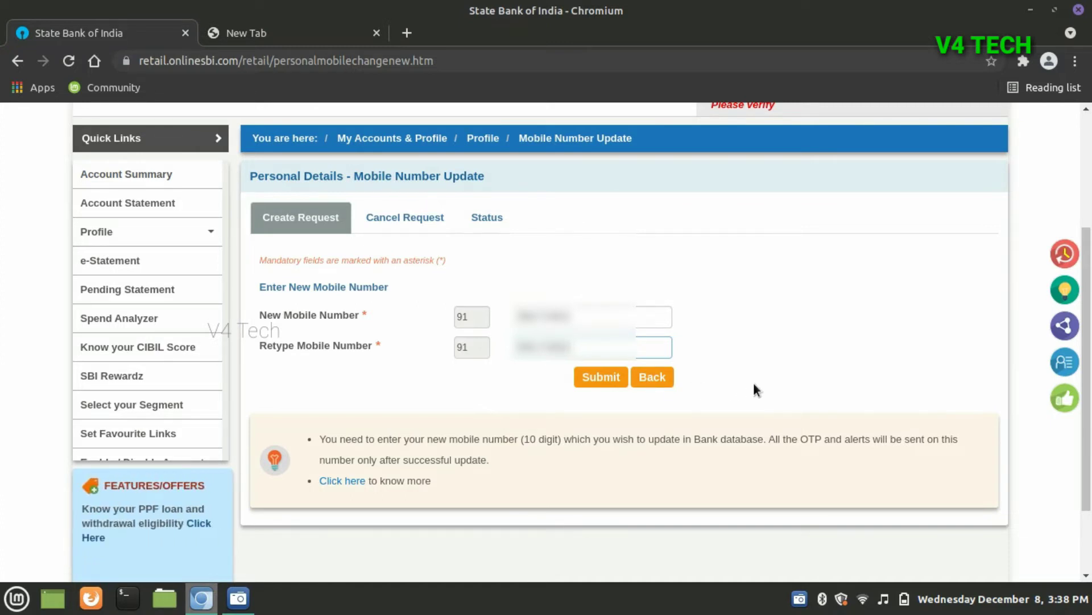
{"action": "left_click", "coordinate": [599, 387]}
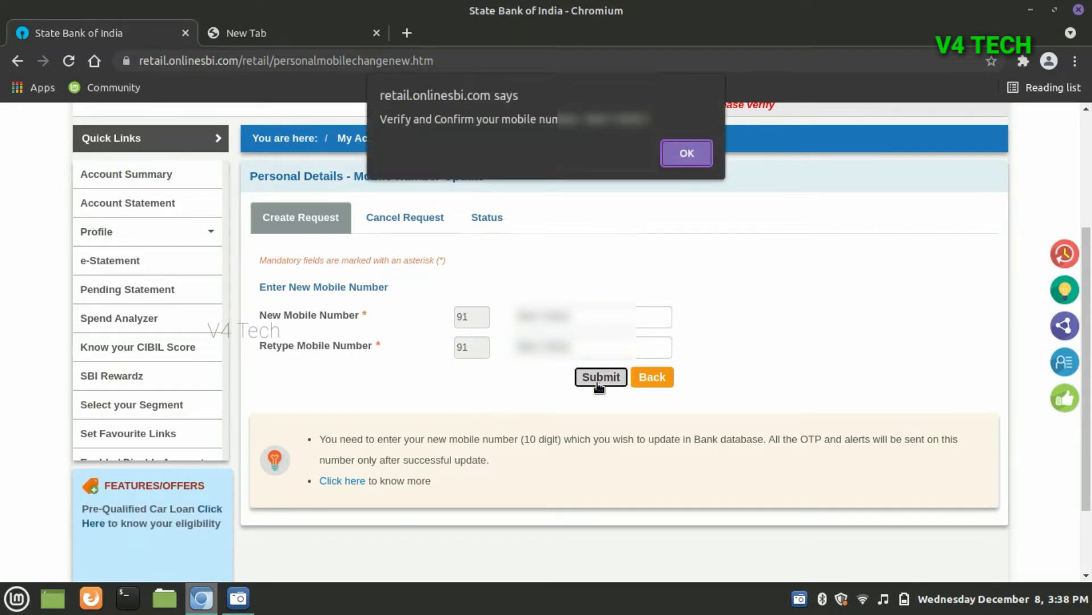
{"action": "left_click", "coordinate": [686, 154]}
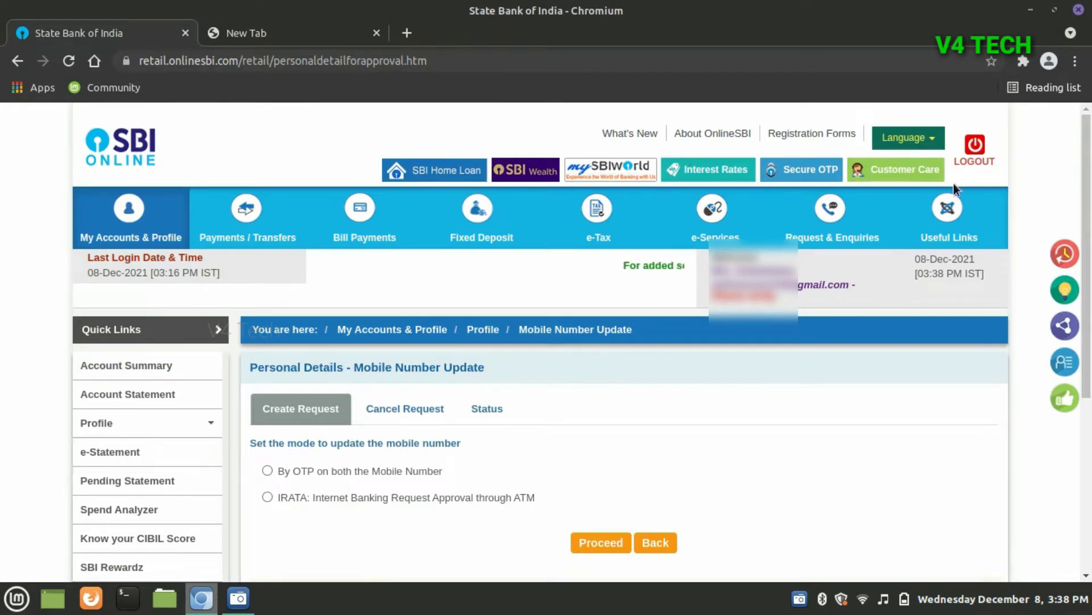
- Pick the 'By OTP on both the Mobile Number' update mode and proceed
{"action": "left_click_drag", "start_coordinate": [1084, 216], "coordinate": [1083, 282]}
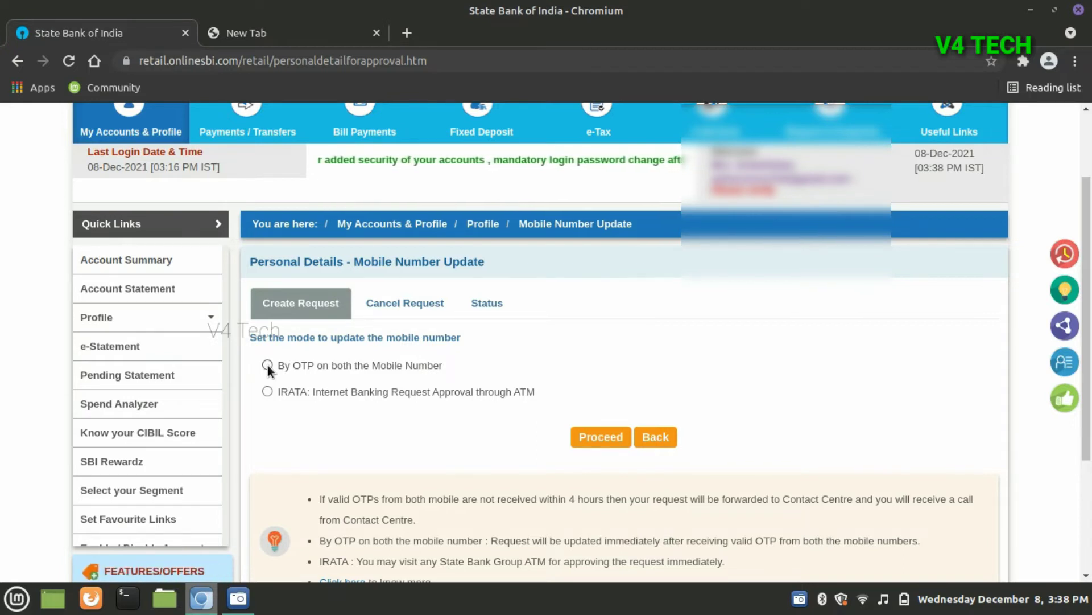
{"action": "left_click", "coordinate": [268, 365]}
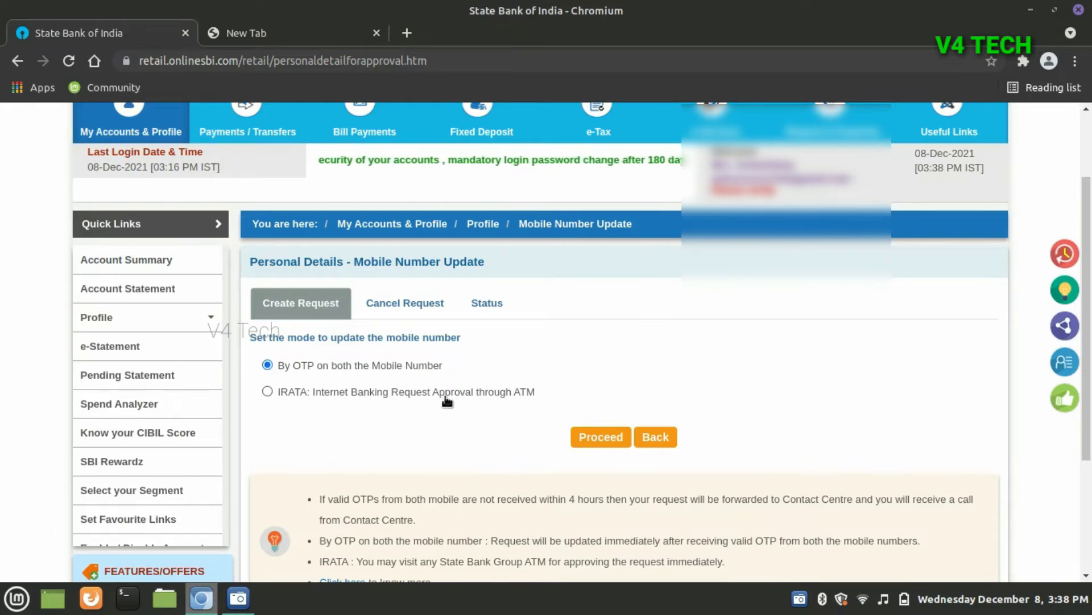
{"action": "left_click", "coordinate": [608, 442]}
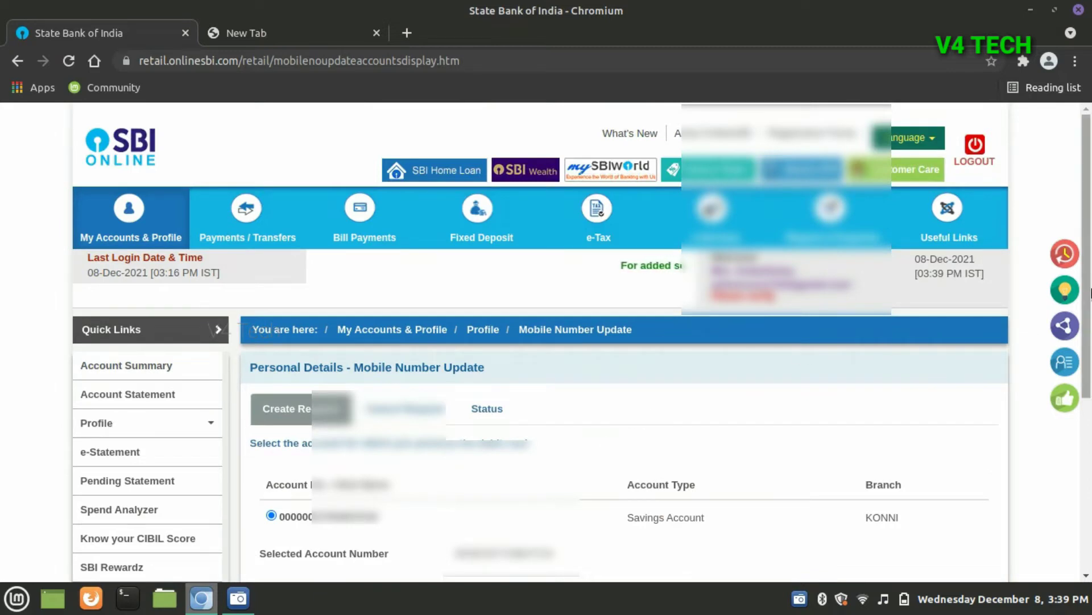
- Proceed with the listed savings account selected for the mobile number change
{"action": "left_click_drag", "start_coordinate": [1090, 294], "coordinate": [1089, 391]}
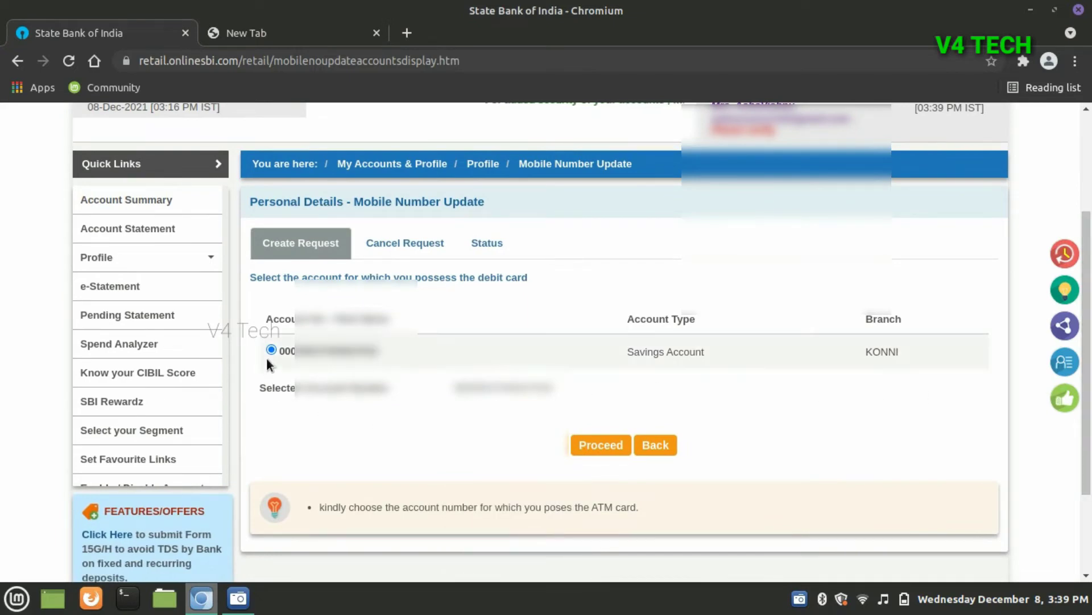
{"action": "left_click", "coordinate": [610, 453]}
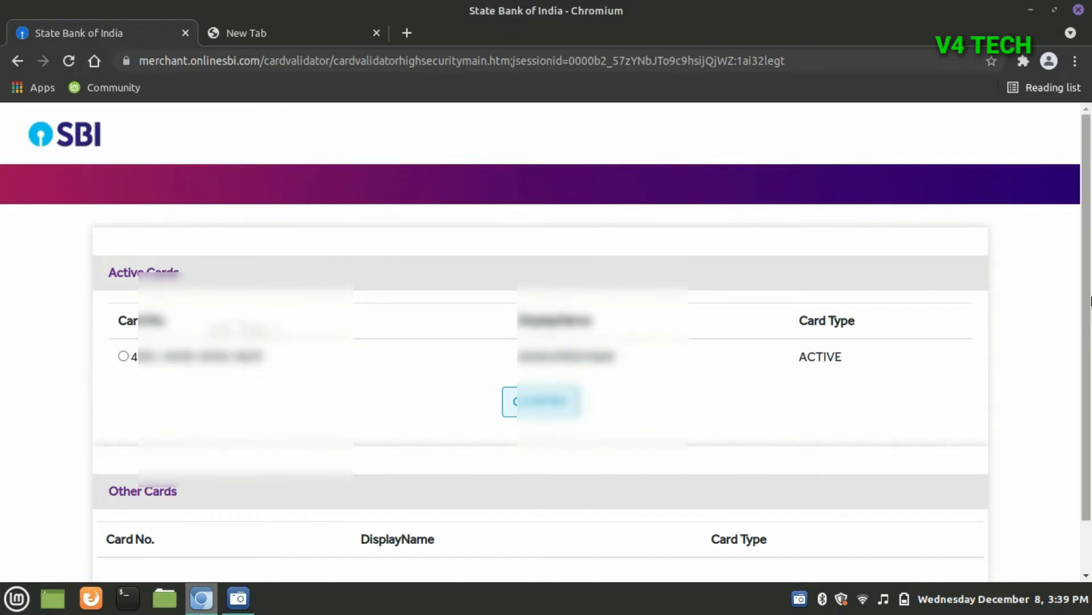
- Select the active debit card and continue to Debit Card Validation
{"action": "scroll", "coordinate": [1084, 292], "scroll_direction": "down", "scroll_amount": 2}
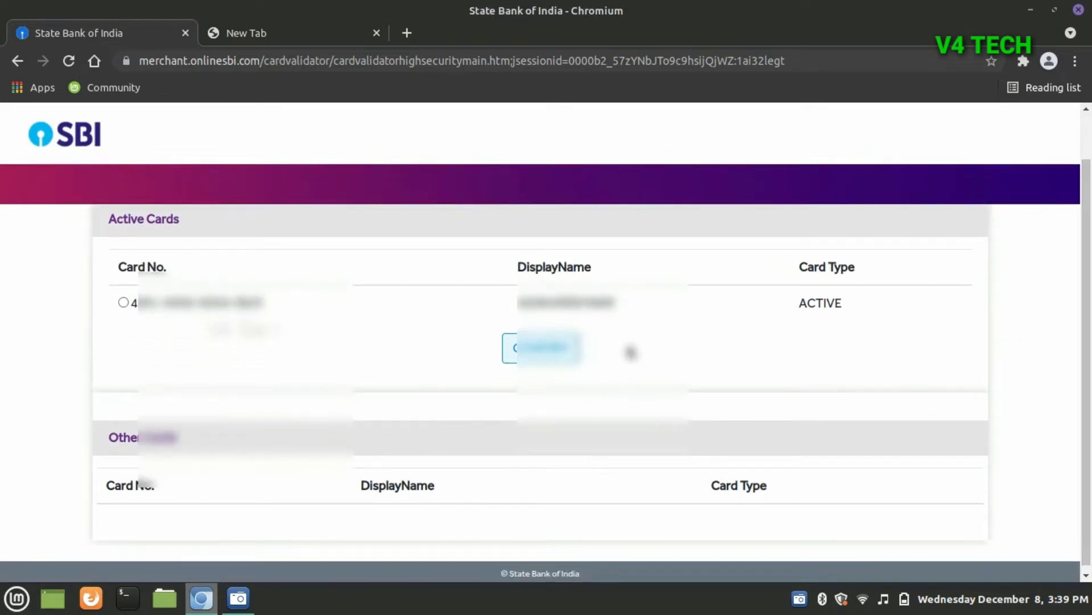
{"action": "left_click", "coordinate": [123, 302]}
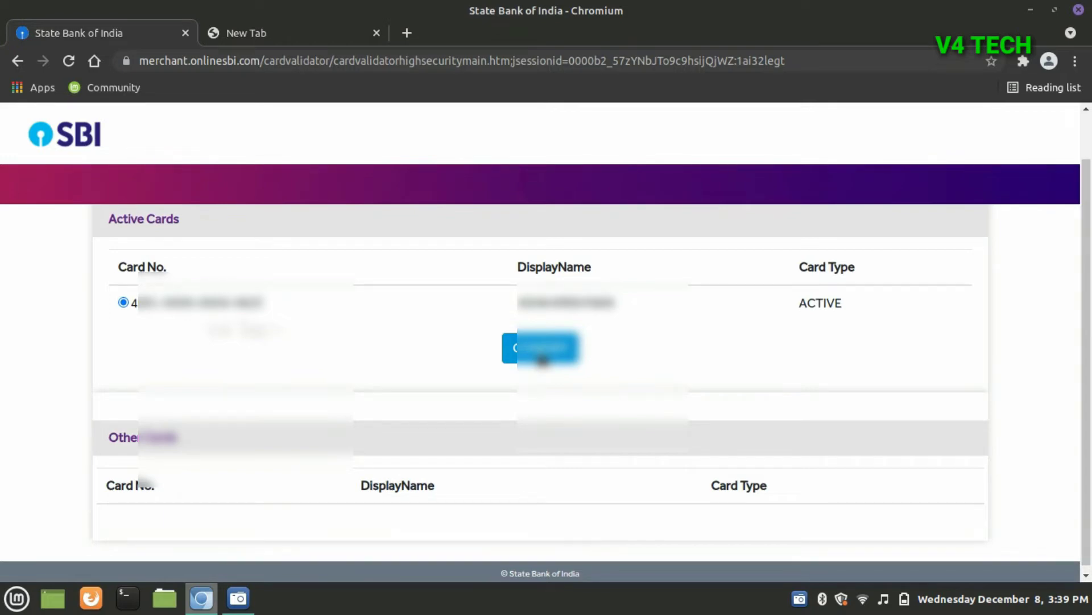
{"action": "left_click", "coordinate": [543, 348]}
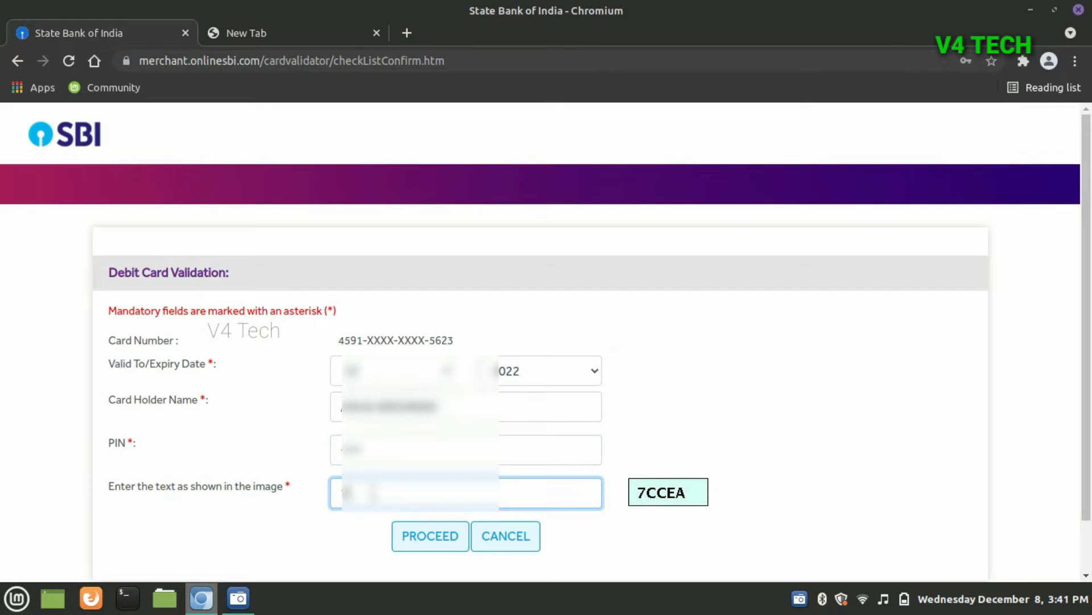
- Enter the captcha text and submit the debit card details for validation
{"action": "type", "text": "CCEA"}
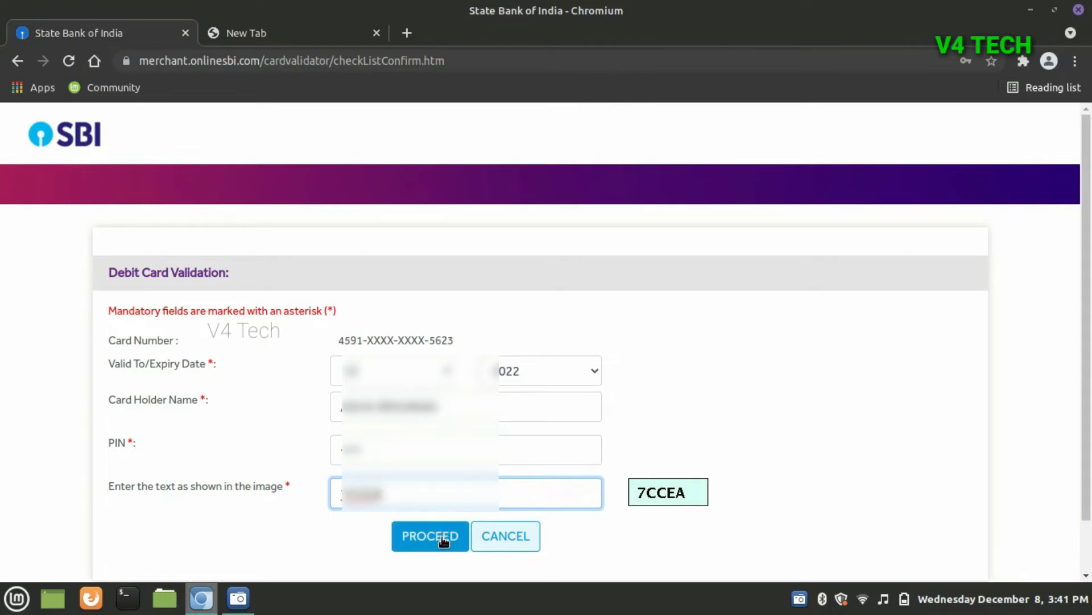
{"action": "left_click", "coordinate": [443, 539]}
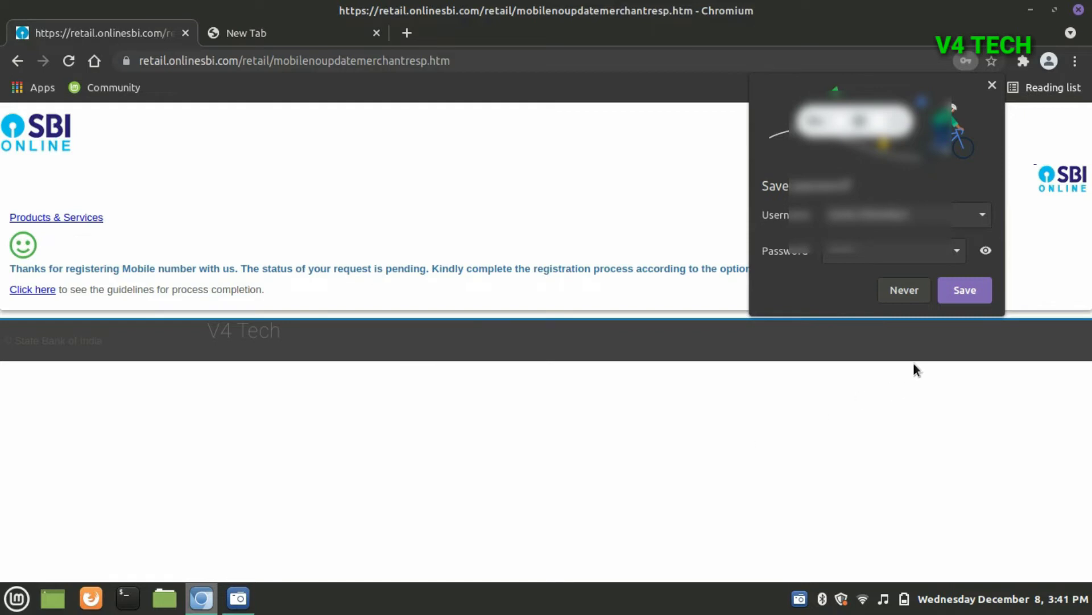
- Decline Chromium's offer to save the password
{"action": "left_click", "coordinate": [904, 291]}
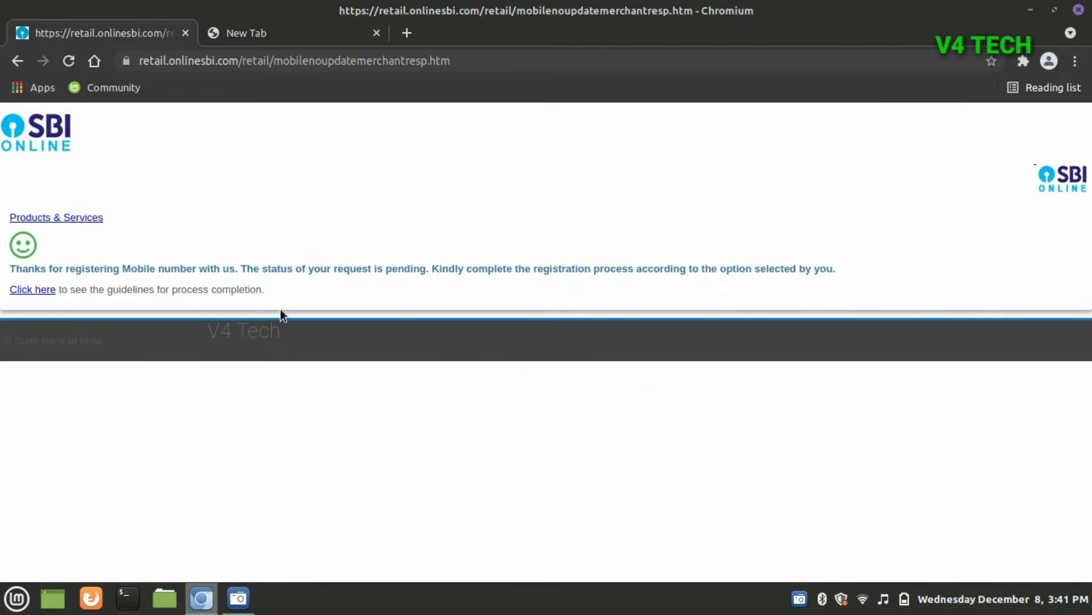
- Show the guidelines for completing the update via OTP SMS, ATM approval or contact center
{"action": "left_click", "coordinate": [34, 290]}
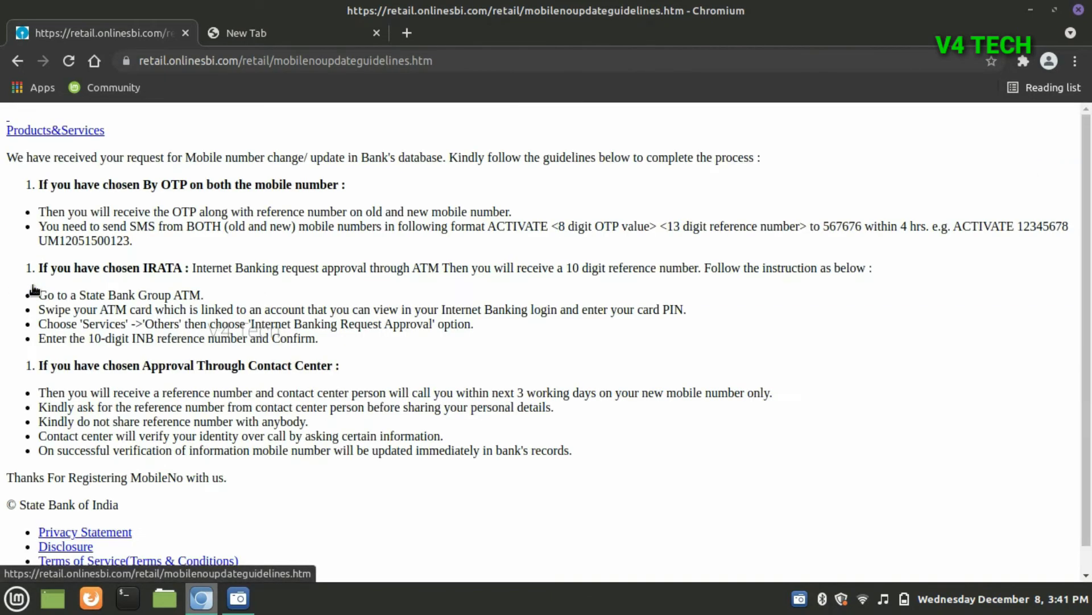